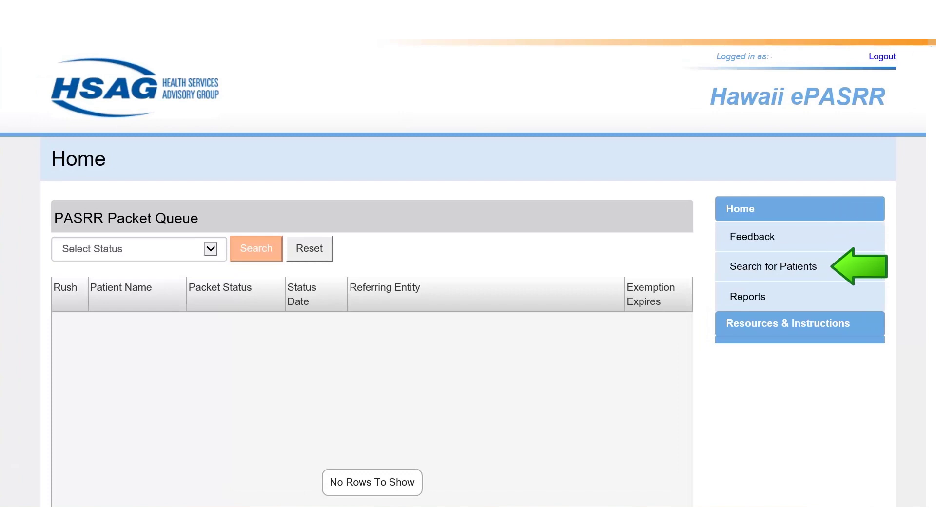
Search the patient list for 'Tester'.
{"action": "type", "text": "Test"}
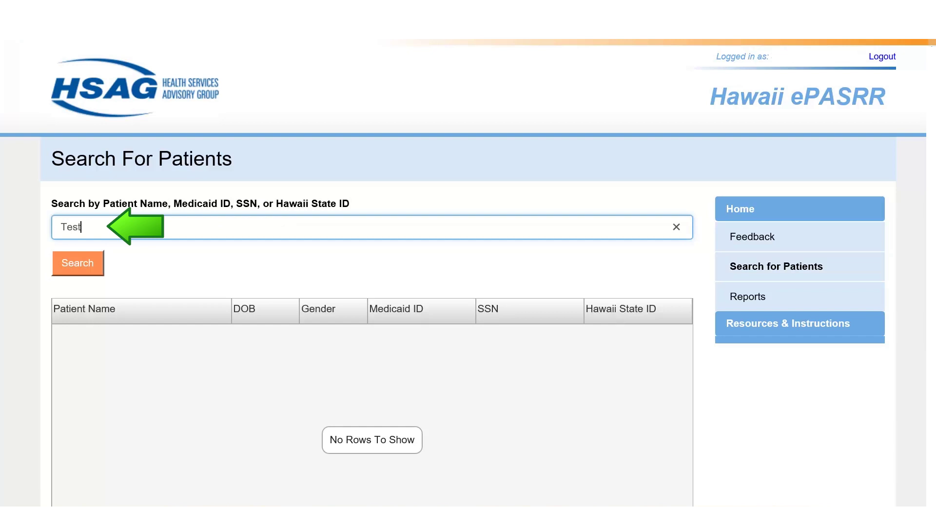
{"action": "type", "text": "er"}
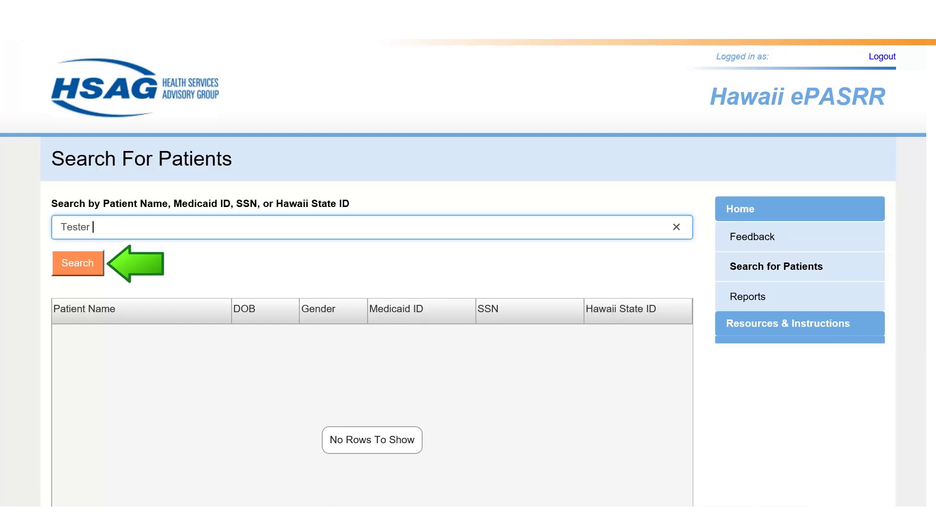
{"action": "key", "text": "Return"}
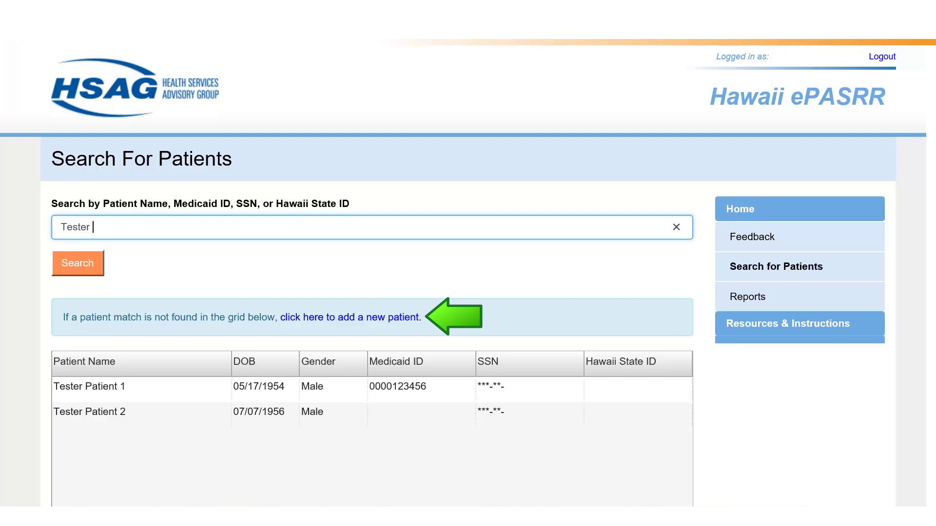
Open Tester Patient 2's record and create a New 1178 (Level 1) packet instead of copying an existing one.
{"action": "left_click", "coordinate": [478, 420]}
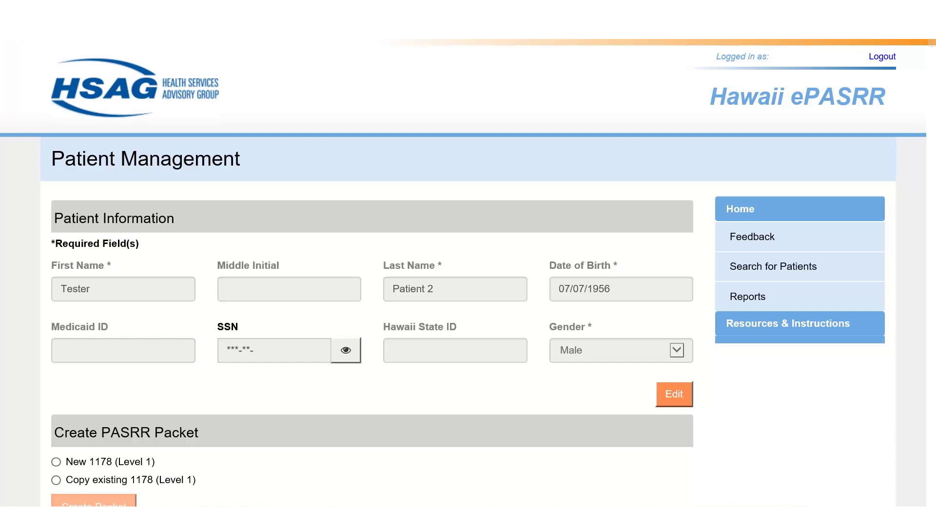
{"action": "scroll", "coordinate": [468, 273], "scroll_direction": "down", "scroll_amount": 4}
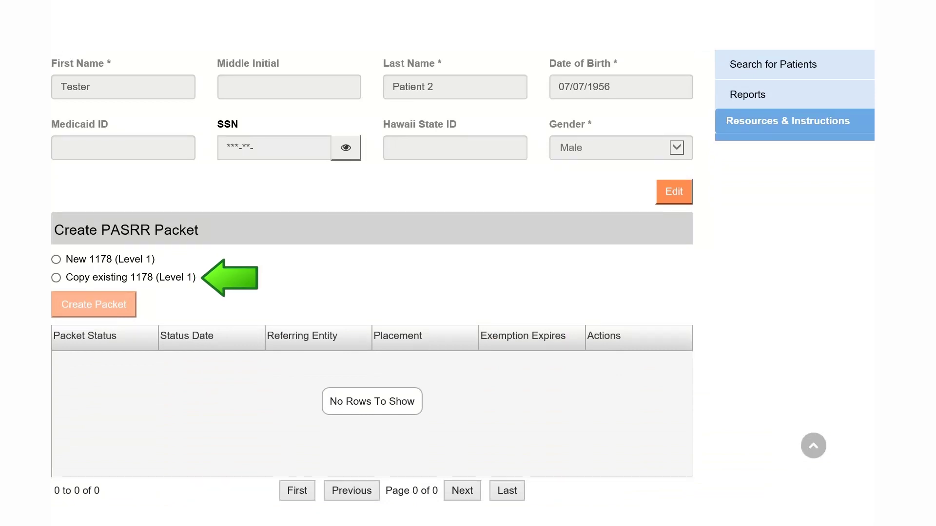
{"action": "left_click", "coordinate": [56, 278]}
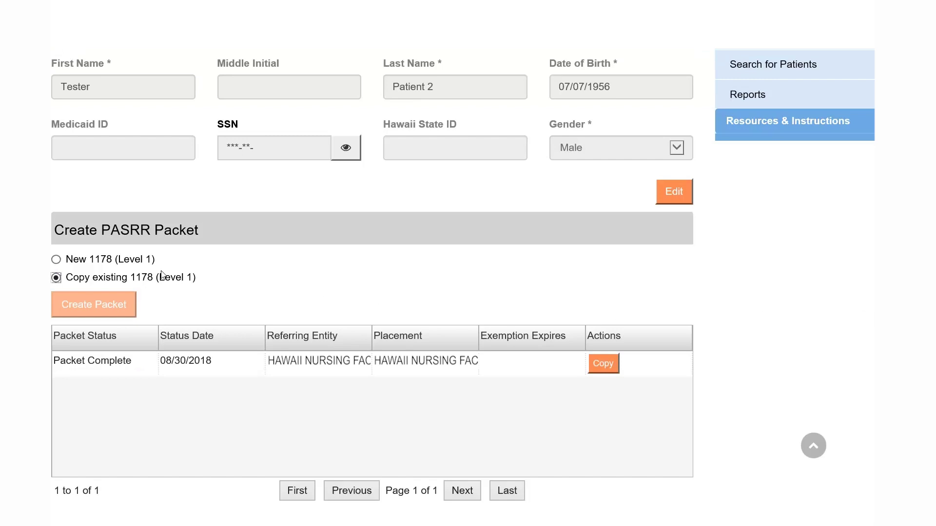
{"action": "left_click", "coordinate": [55, 260]}
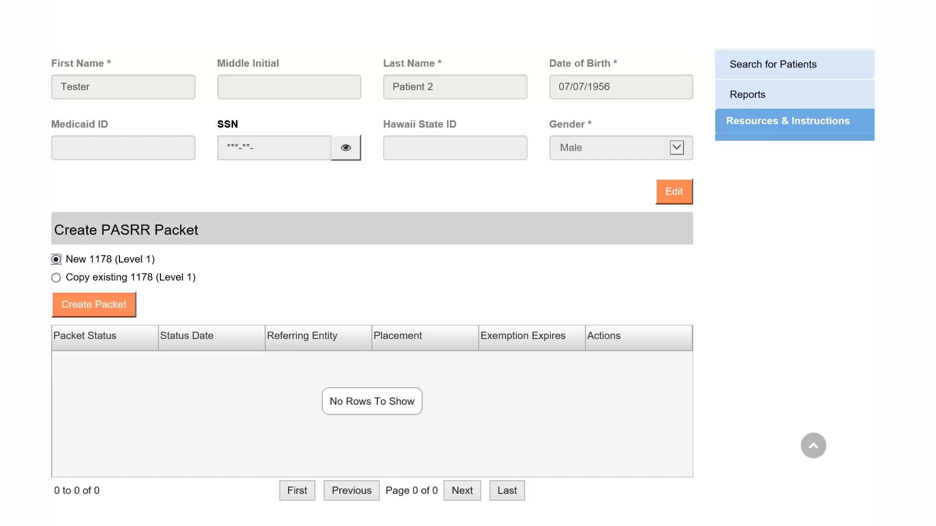
{"action": "left_click", "coordinate": [132, 317]}
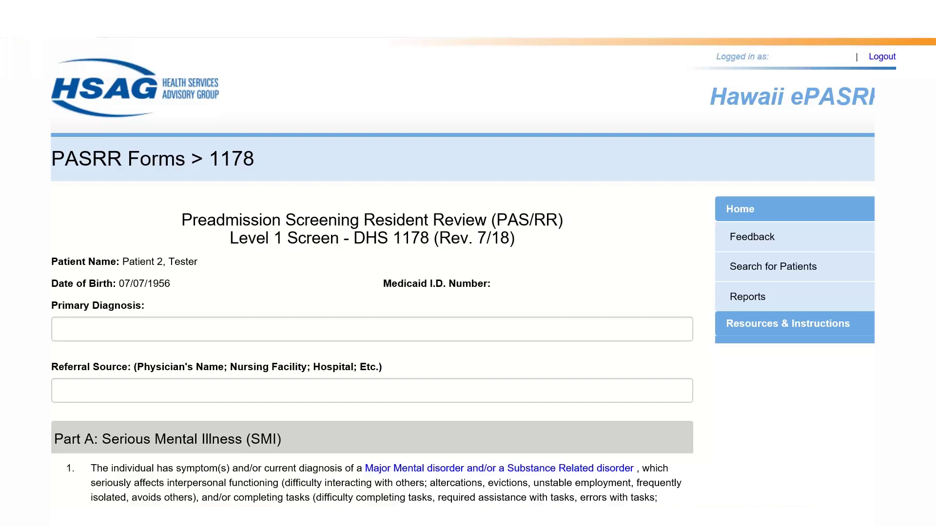
Enter 'Diagnosis' as the primary diagnosis and 'Referral' as the referral source.
{"action": "left_click", "coordinate": [371, 329]}
{"action": "type", "text": "Diagnosis"}
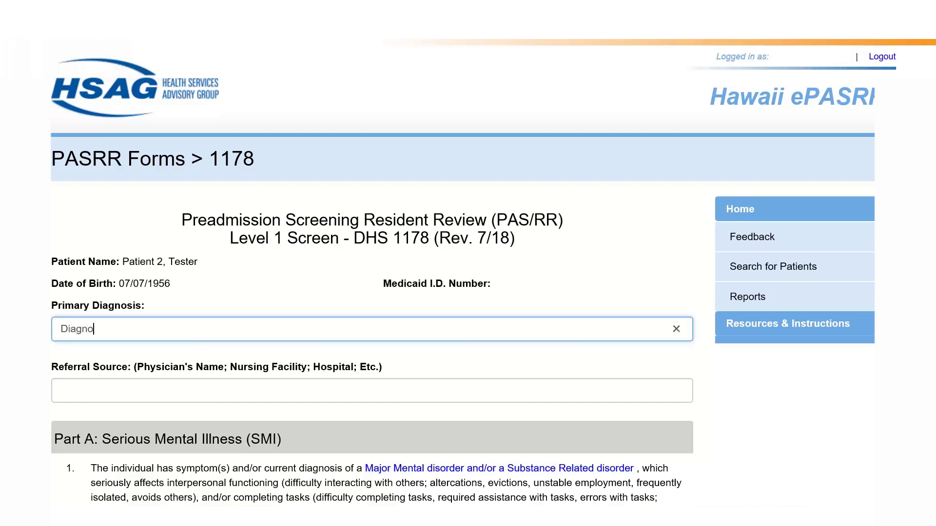
{"action": "key", "text": "Tab"}
{"action": "type", "text": "Referral"}
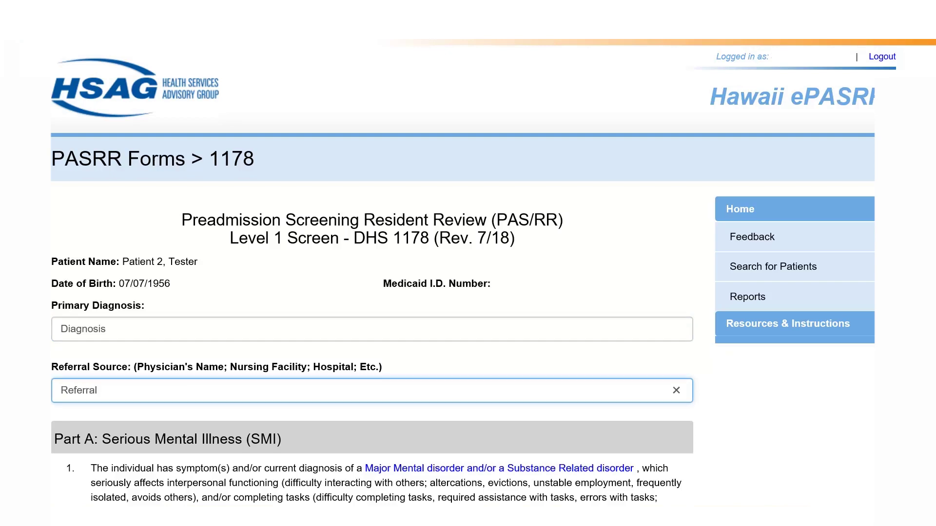
{"action": "key", "text": "Tab"}
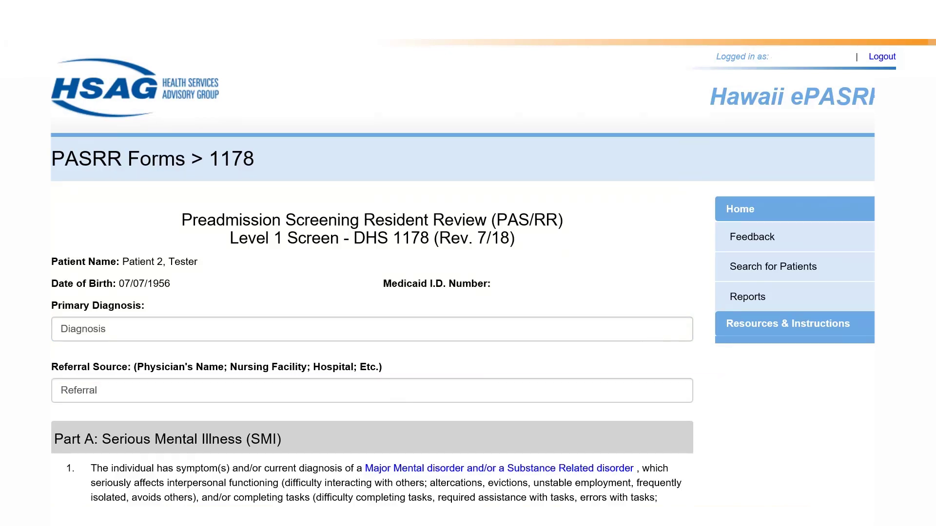
Answer No to Part A questions 1 and 3 and Part B questions 1 and 2.
{"action": "scroll", "coordinate": [370, 270], "scroll_direction": "down", "scroll_amount": 8}
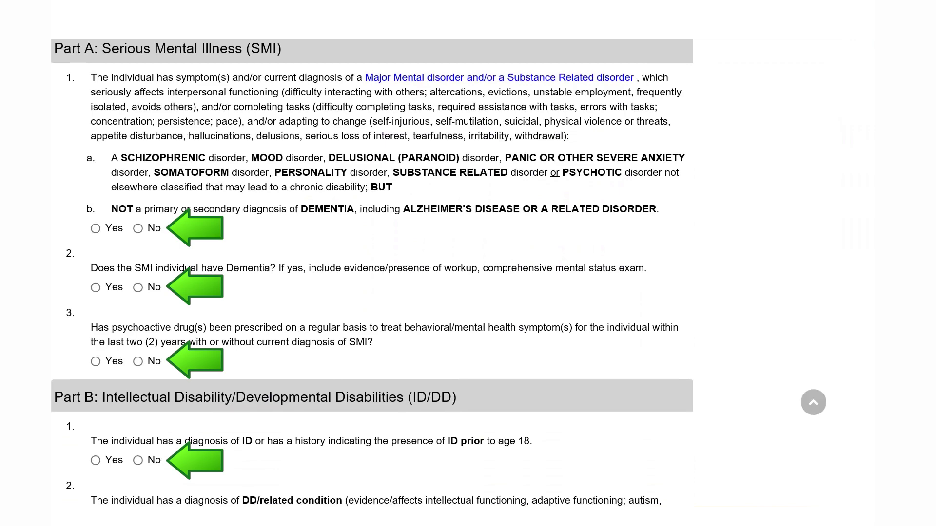
{"action": "left_click", "coordinate": [138, 229]}
{"action": "left_click", "coordinate": [138, 361]}
{"action": "left_click", "coordinate": [138, 460]}
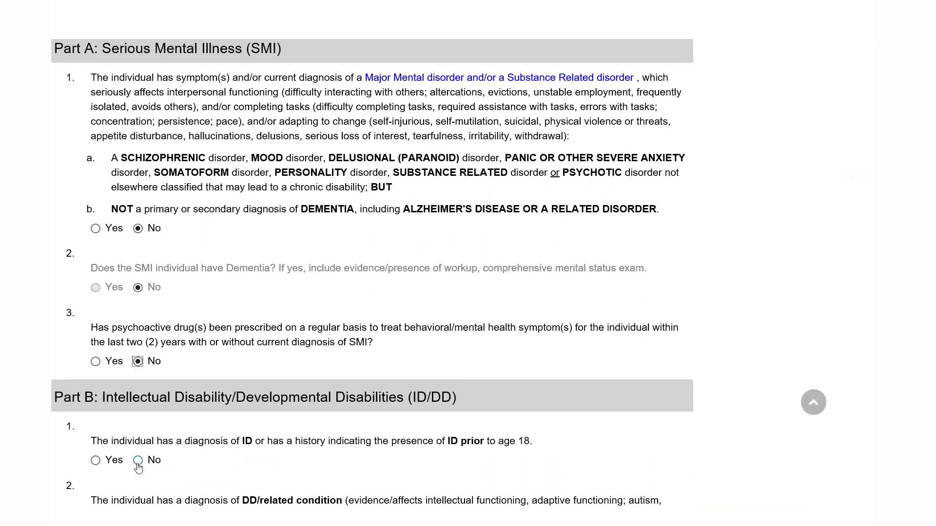
{"action": "scroll", "coordinate": [138, 461], "scroll_direction": "down", "scroll_amount": 2}
{"action": "scroll", "coordinate": [371, 270], "scroll_direction": "down", "scroll_amount": 6}
{"action": "left_click", "coordinate": [137, 153]}
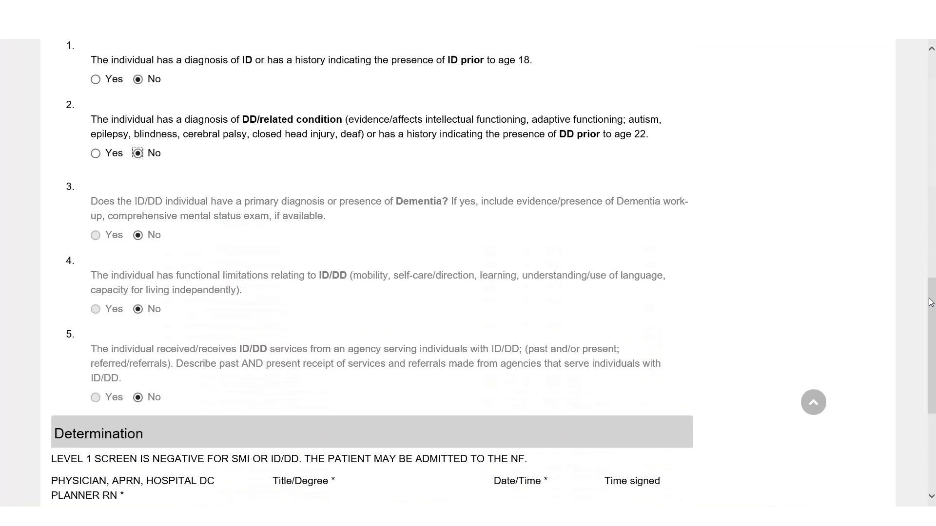
{"action": "scroll", "coordinate": [370, 271], "scroll_direction": "down", "scroll_amount": 5}
{"action": "scroll", "coordinate": [186, 244], "scroll_direction": "down", "scroll_amount": 1}
Enter the physician's name as an MD/DO signer, dated 10/25/2018 at 10:30 AM.
{"action": "left_click", "coordinate": [185, 247]}
{"action": "type", "text": "Joh"}
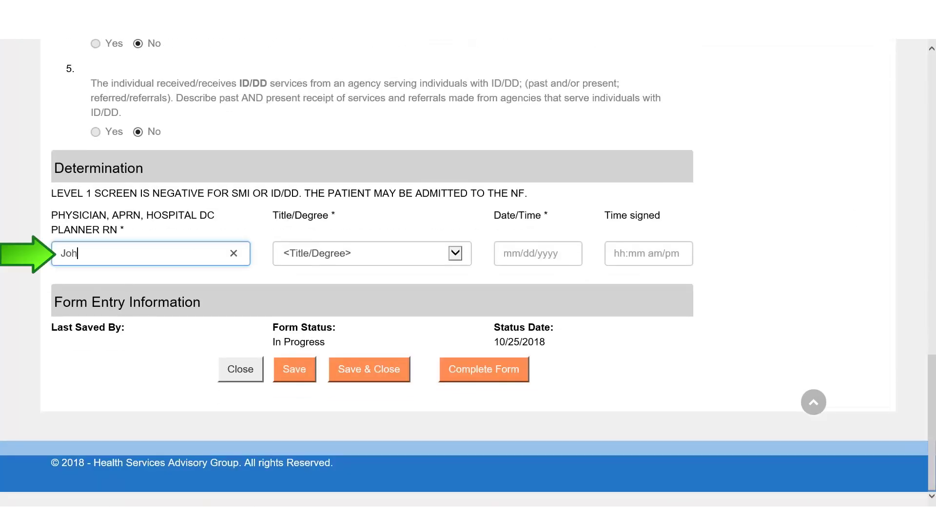
{"action": "type", "text": "n Doe"}
{"action": "left_click", "coordinate": [455, 254]}
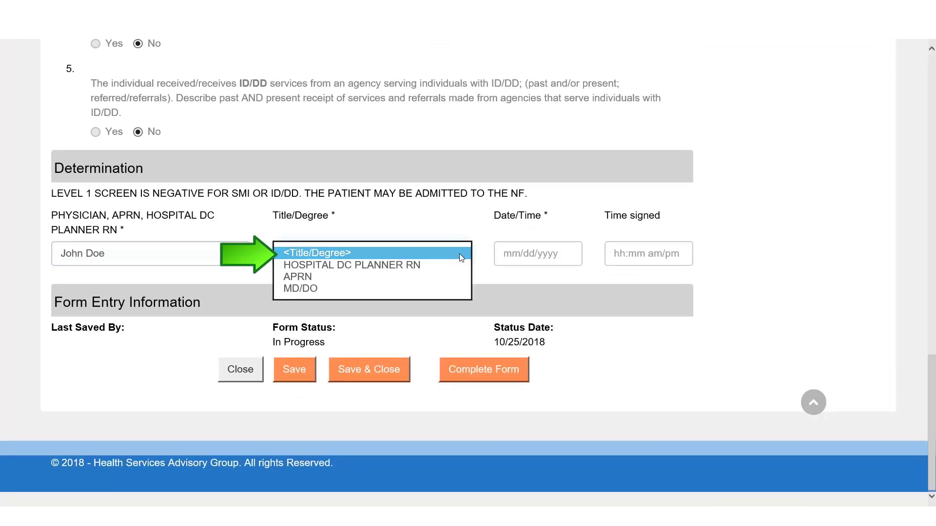
{"action": "left_click", "coordinate": [435, 293]}
{"action": "left_click", "coordinate": [560, 256]}
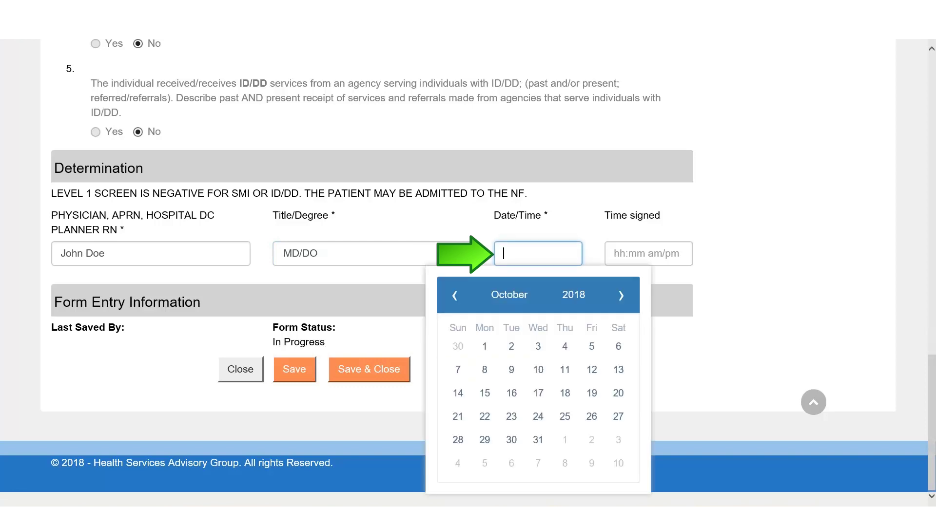
{"action": "left_click", "coordinate": [567, 361]}
{"action": "type", "text": "1030AM"}
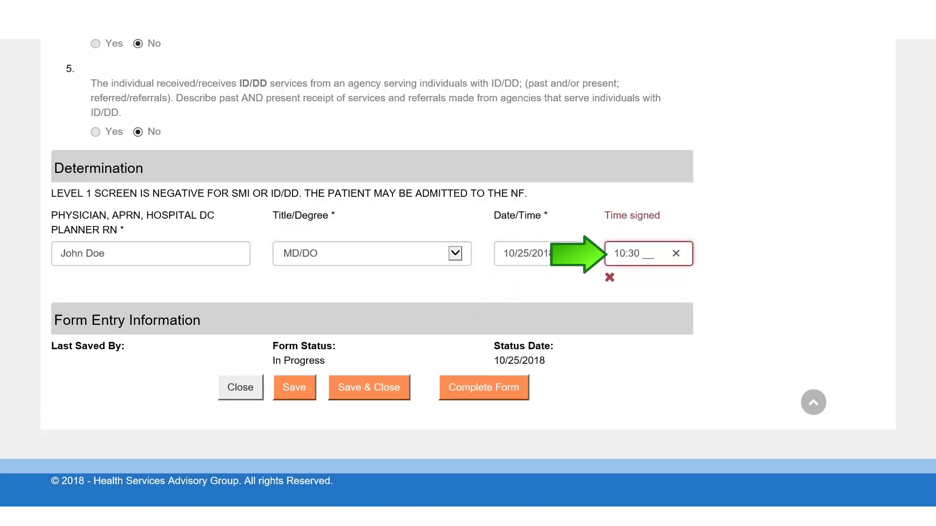
{"action": "key", "text": "Tab"}
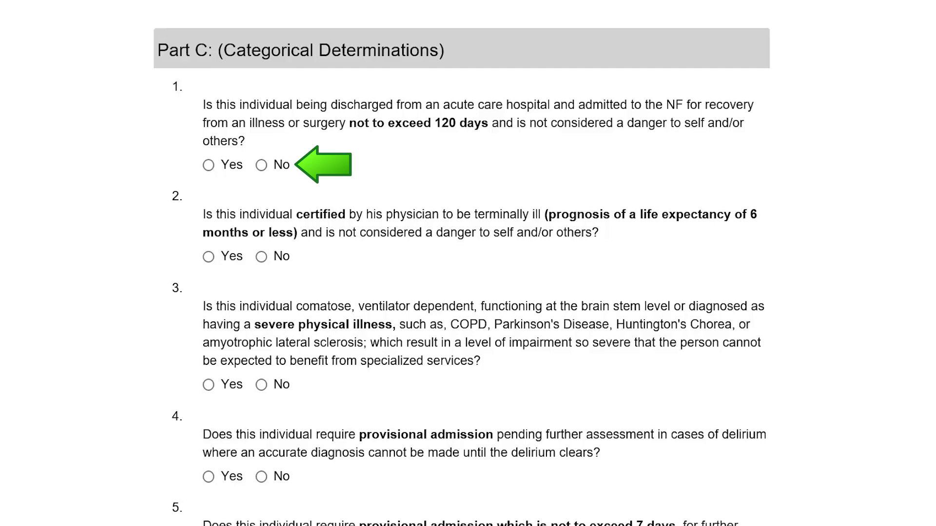
Answer Yes to Part C question 1 and enter the determination signer's name.
{"action": "left_click", "coordinate": [208, 165]}
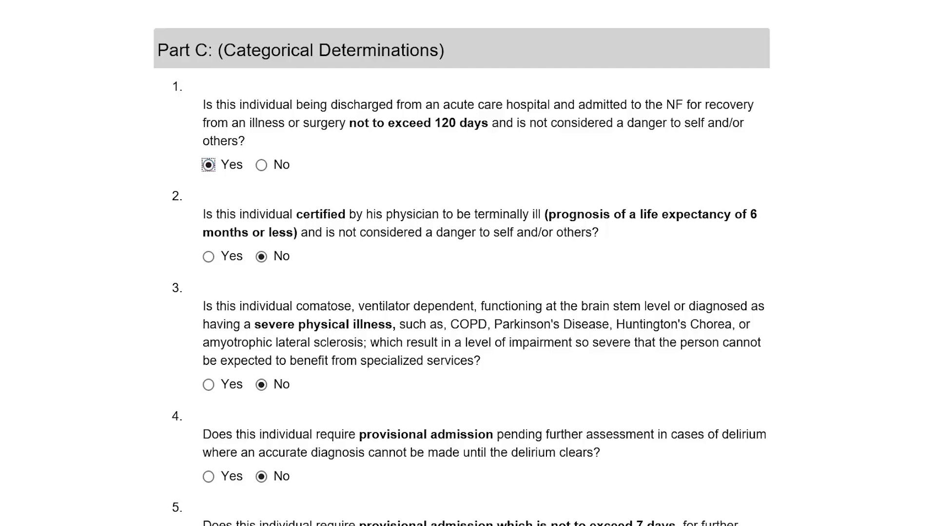
{"action": "scroll", "coordinate": [468, 263], "scroll_direction": "down", "scroll_amount": 15}
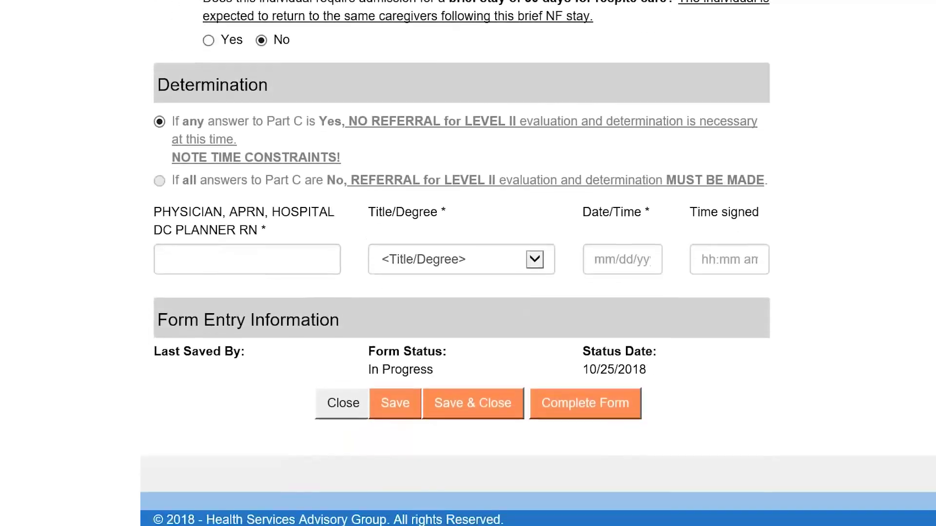
{"action": "left_click", "coordinate": [247, 214]}
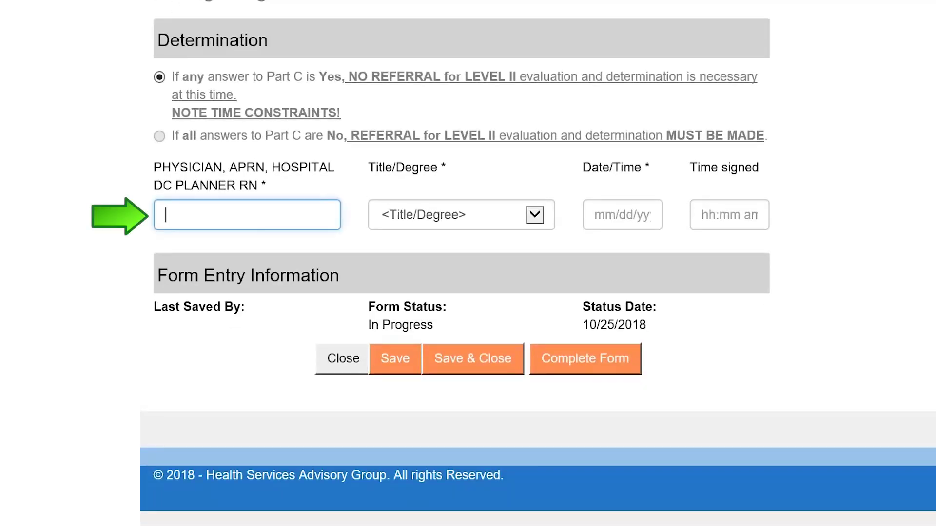
{"action": "type", "text": "Jane Doe"}
Sign as HOSPITAL DC PLANNER RN on 10/25/2018 at 10:30 AM and complete the form.
{"action": "left_click", "coordinate": [539, 218]}
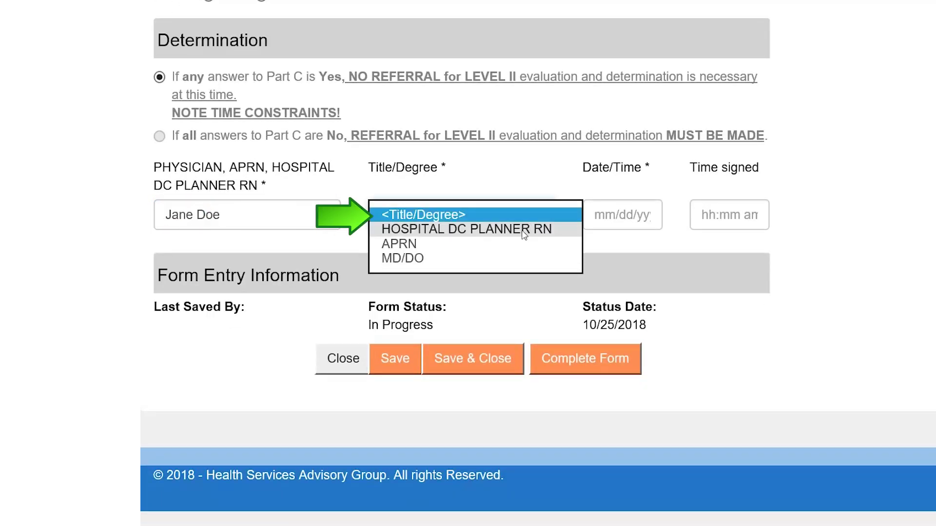
{"action": "left_click", "coordinate": [523, 232]}
{"action": "key", "text": "Tab"}
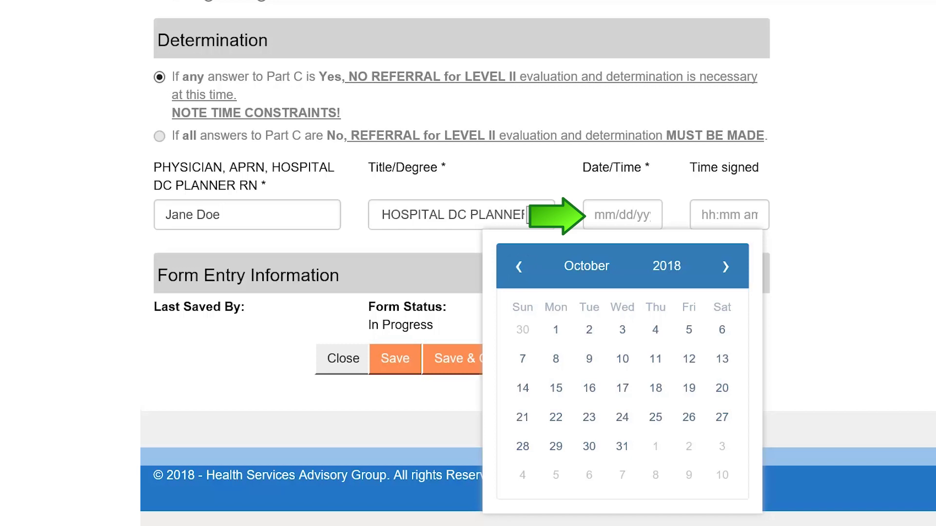
{"action": "left_click", "coordinate": [656, 418]}
{"action": "key", "text": "Tab"}
{"action": "type", "text": "10:30 "}
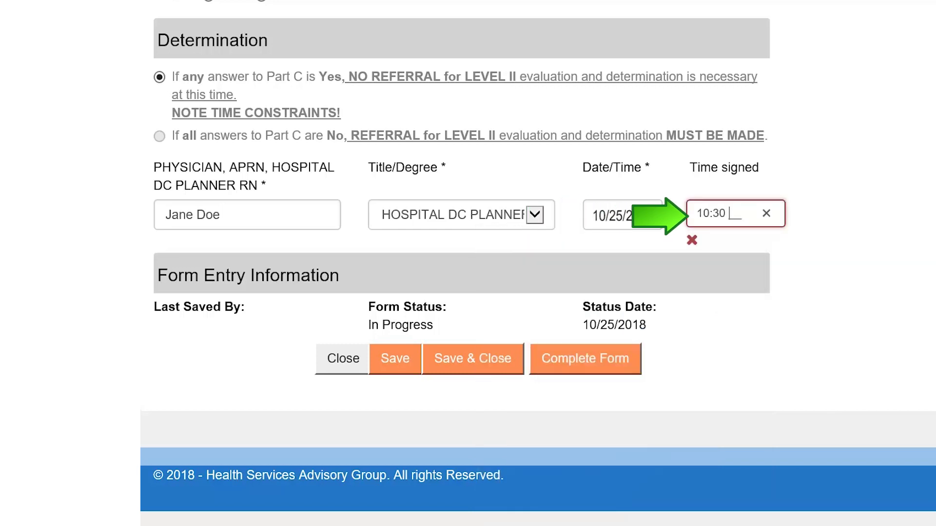
{"action": "type", "text": "AM"}
{"action": "key", "text": "Tab"}
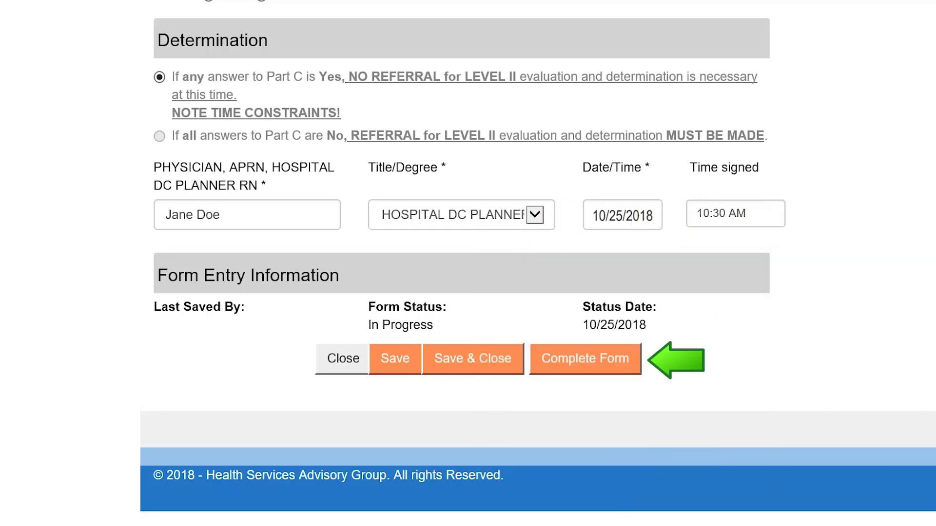
{"action": "left_click", "coordinate": [597, 377]}
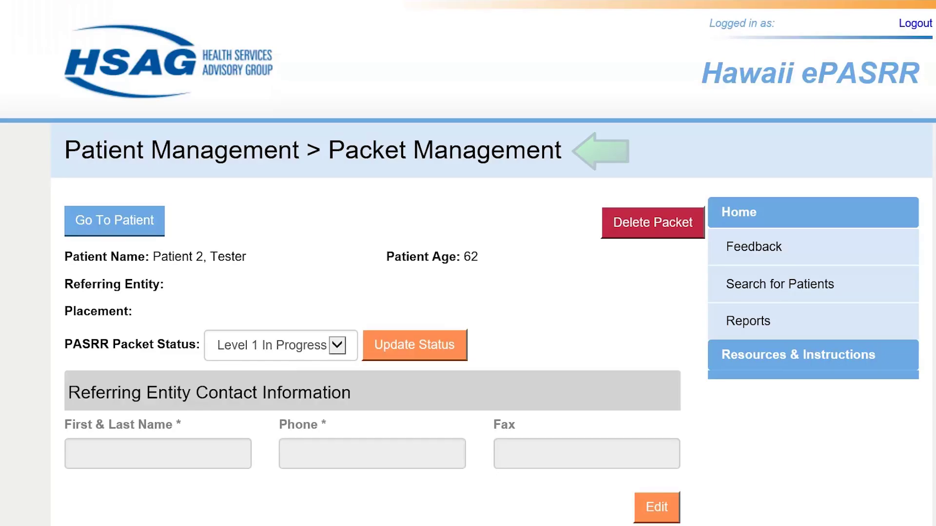
Enter the referring entity contact's full name and phone number, then save them.
{"action": "scroll", "coordinate": [468, 263], "scroll_direction": "down", "scroll_amount": 5}
{"action": "scroll", "coordinate": [373, 263], "scroll_direction": "down", "scroll_amount": 2}
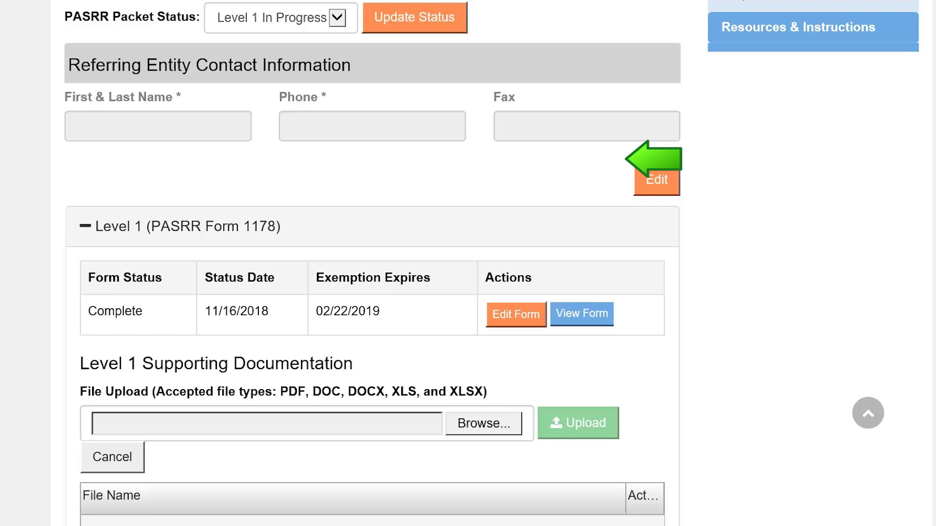
{"action": "left_click", "coordinate": [678, 183]}
{"action": "type", "text": "Jane Doe"}
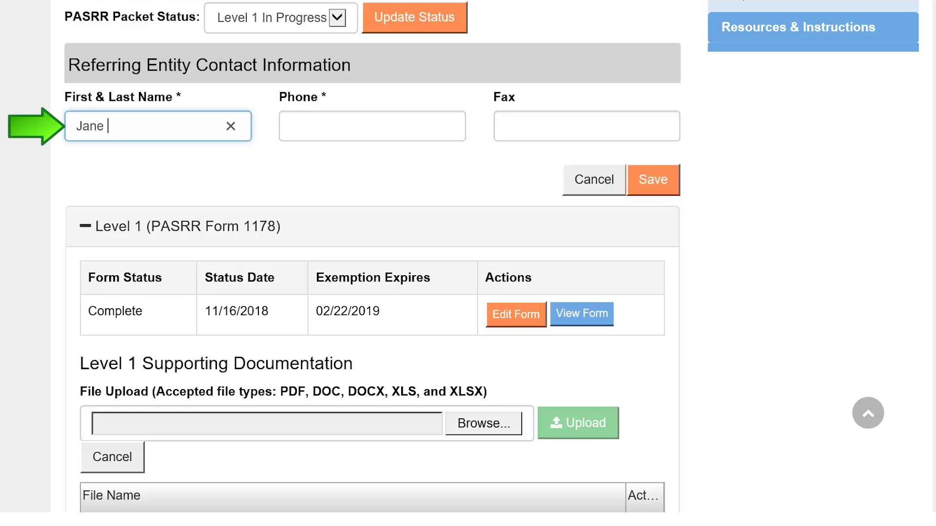
{"action": "left_click", "coordinate": [443, 125]}
{"action": "type", "text": "555) 555-555"}
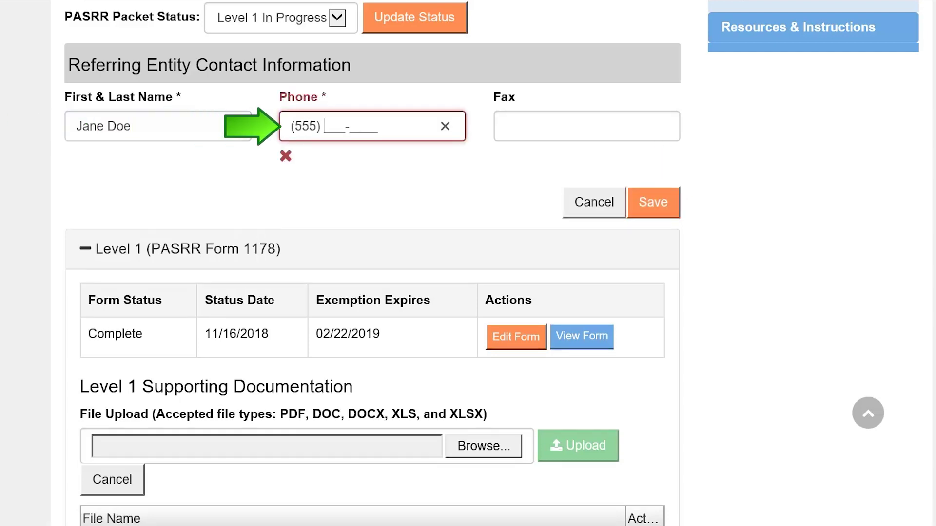
{"action": "type", "text": "5"}
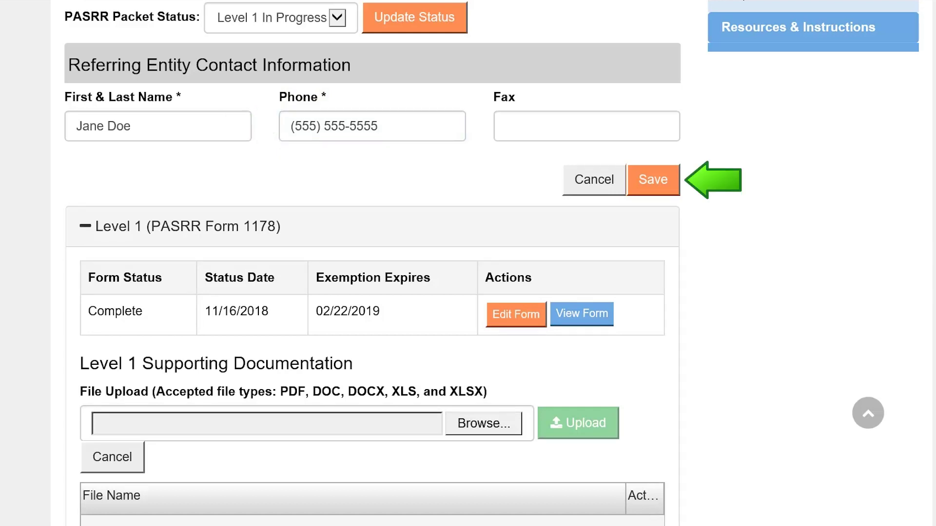
{"action": "left_click", "coordinate": [669, 193]}
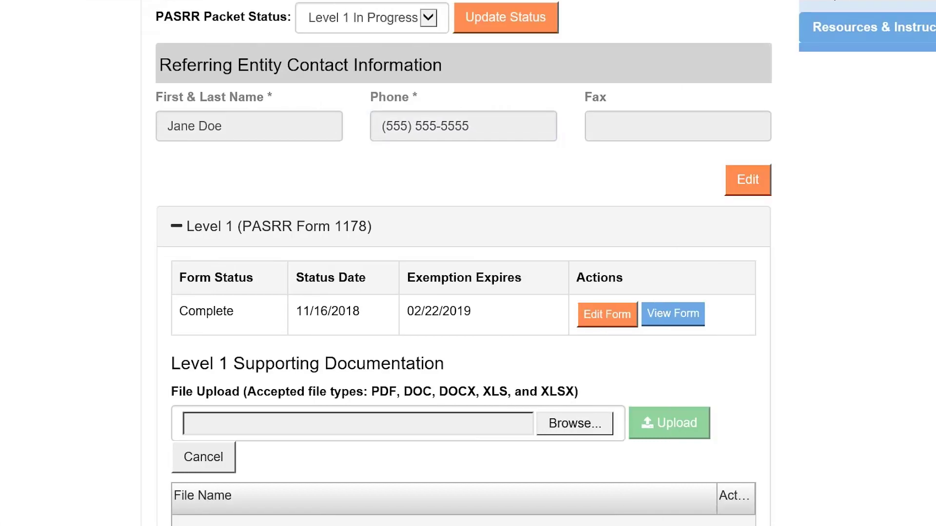
Choose Medication List.pdf from the Downloads folder and upload it to the packet.
{"action": "scroll", "coordinate": [463, 263], "scroll_direction": "down", "scroll_amount": 4}
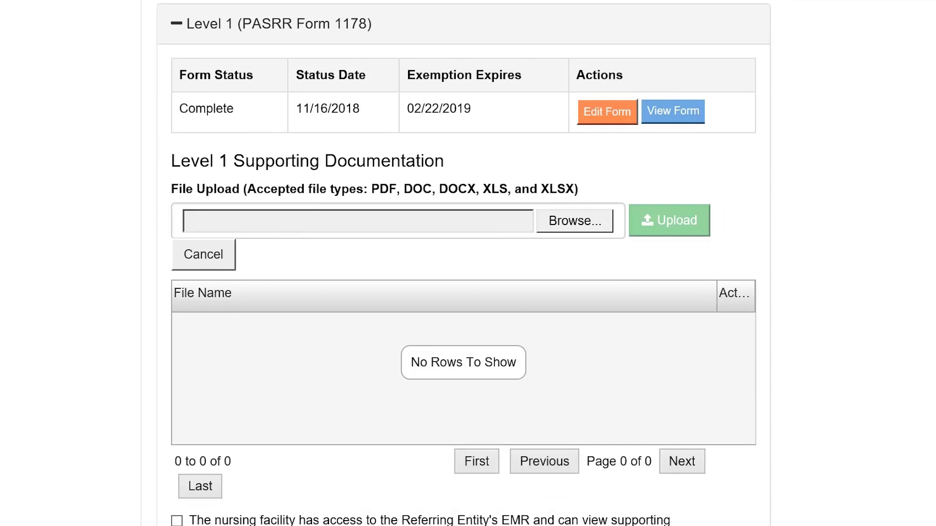
{"action": "left_click", "coordinate": [563, 228]}
{"action": "left_click", "coordinate": [499, 188]}
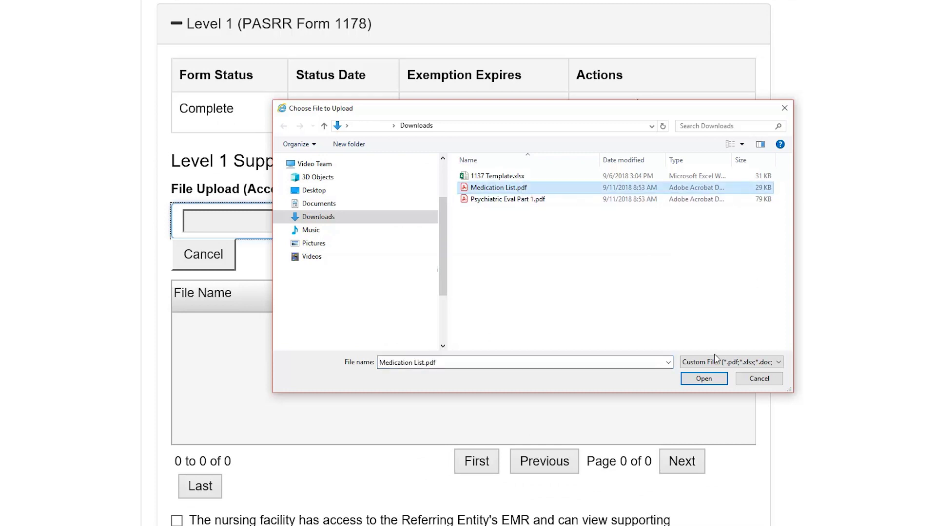
{"action": "left_click", "coordinate": [704, 379]}
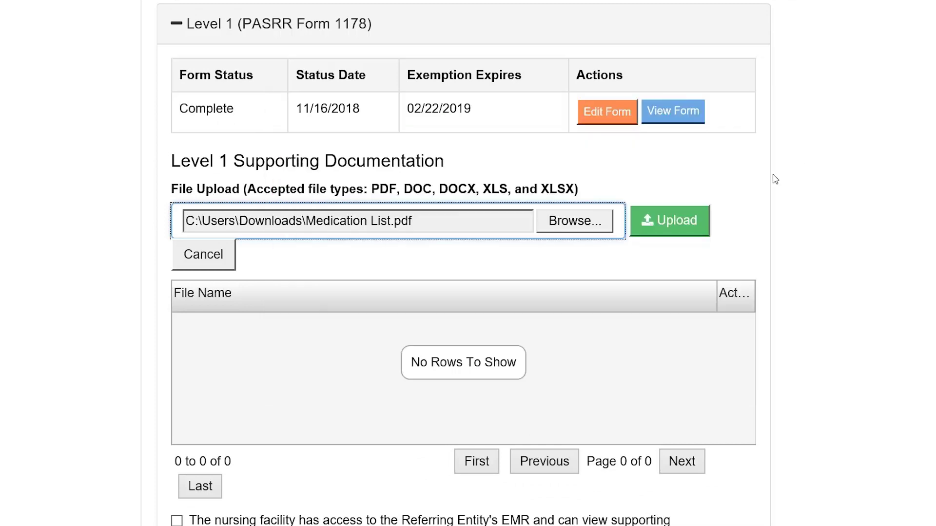
{"action": "left_click", "coordinate": [704, 221]}
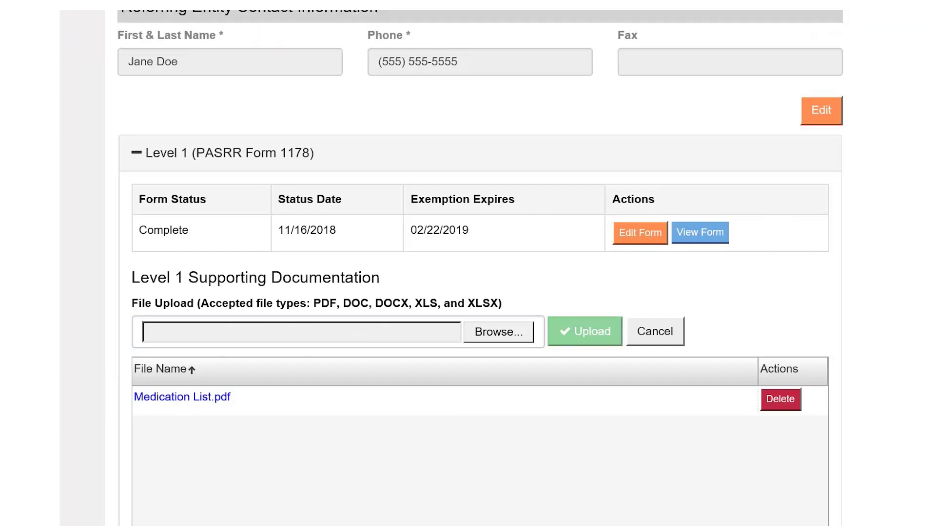
Confirm nursing facility EMR access and finalize the L1 process.
{"action": "scroll", "coordinate": [480, 267], "scroll_direction": "down", "scroll_amount": 8}
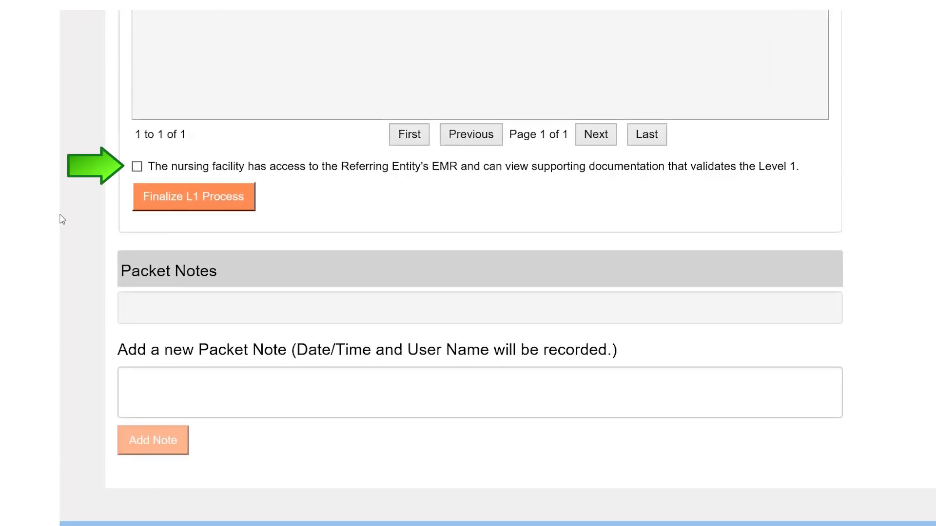
{"action": "left_click", "coordinate": [137, 167]}
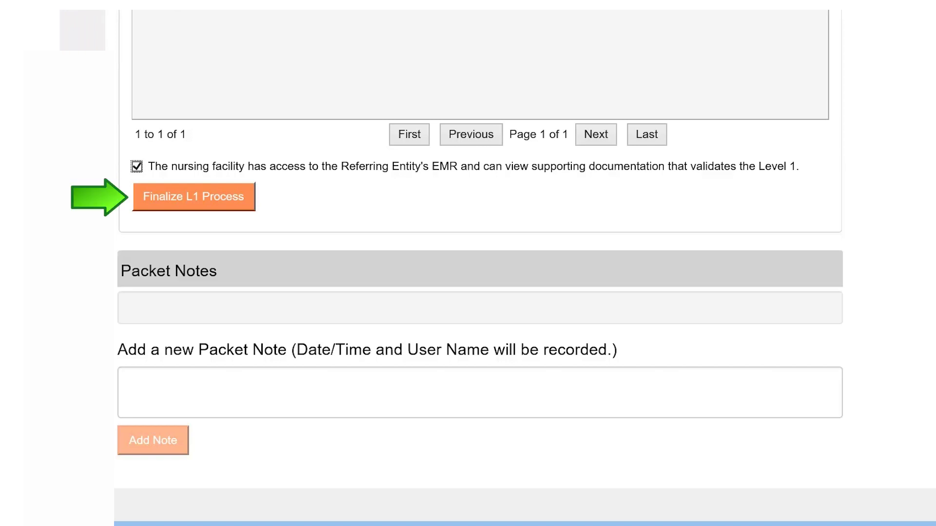
{"action": "left_click", "coordinate": [240, 197]}
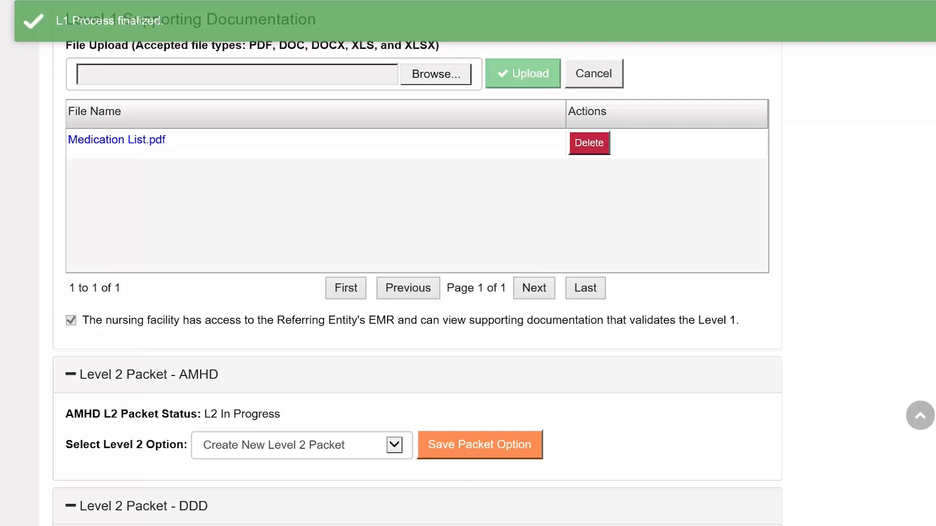
Scroll down to the Patient Placement Determination section.
{"action": "scroll", "coordinate": [418, 263], "scroll_direction": "down", "scroll_amount": 6}
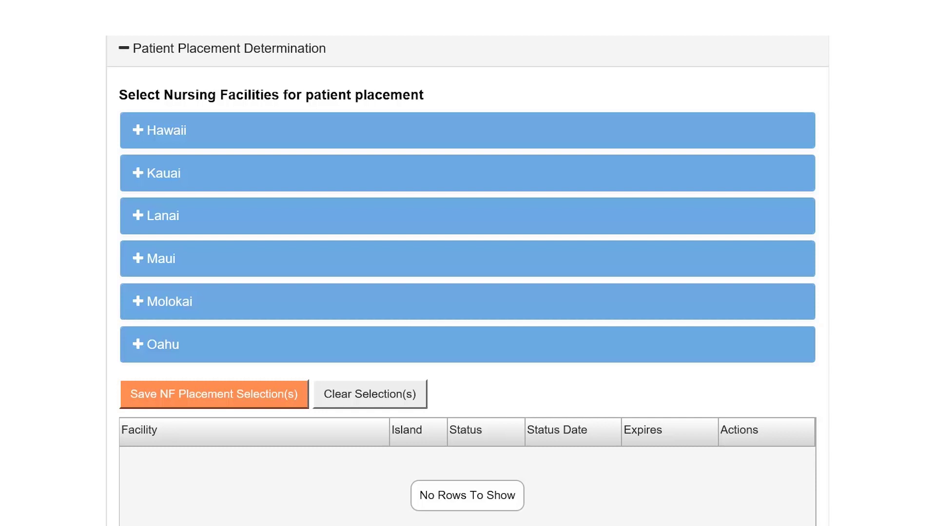
Under Maui, tick HAWAII NURSING FACILITY and OCEANS CARE CENTER and save the selections.
{"action": "left_click", "coordinate": [137, 259]}
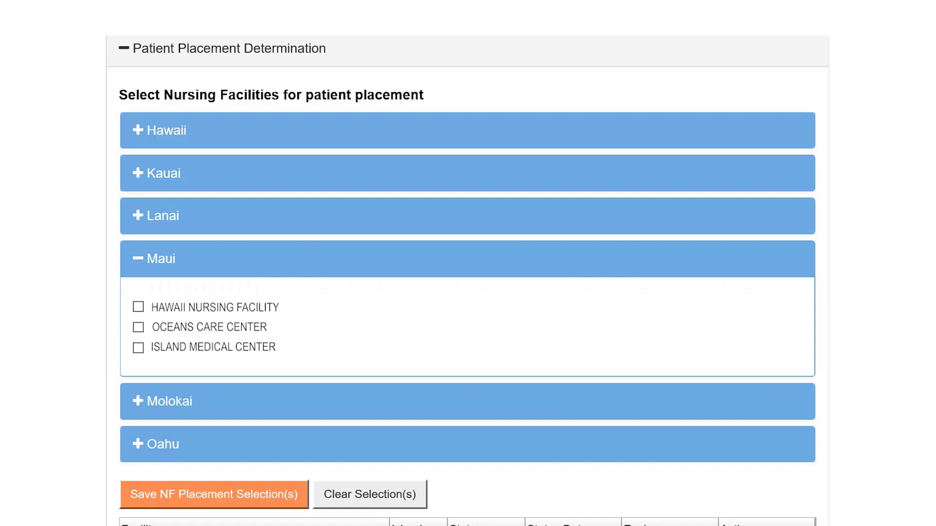
{"action": "left_click", "coordinate": [138, 306]}
{"action": "left_click", "coordinate": [138, 327]}
{"action": "scroll", "coordinate": [467, 283], "scroll_direction": "down", "scroll_amount": 4}
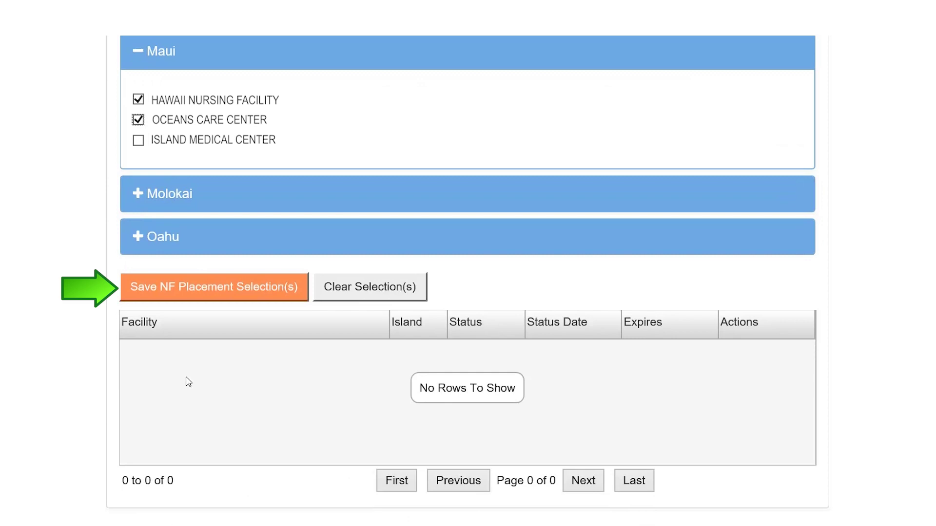
{"action": "left_click", "coordinate": [198, 294]}
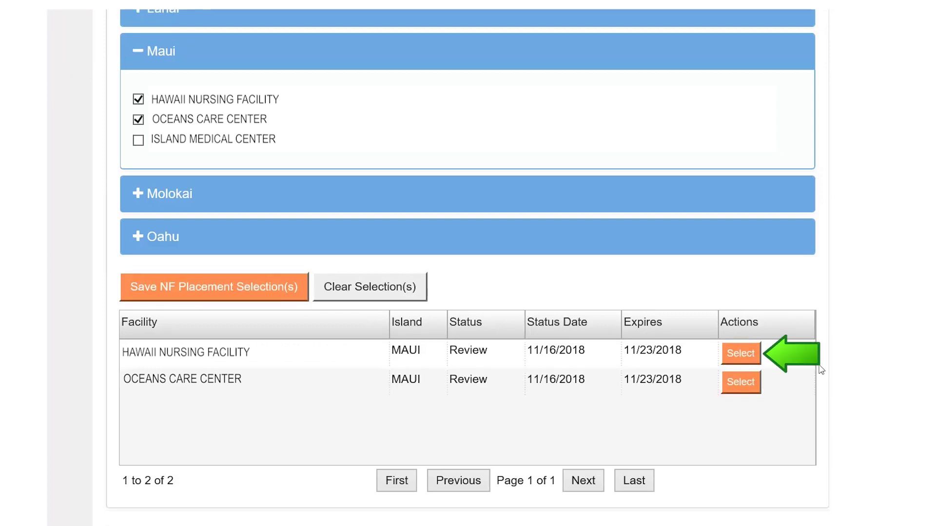
Select HAWAII NURSING FACILITY as the placement and complete the packet.
{"action": "left_click", "coordinate": [744, 356]}
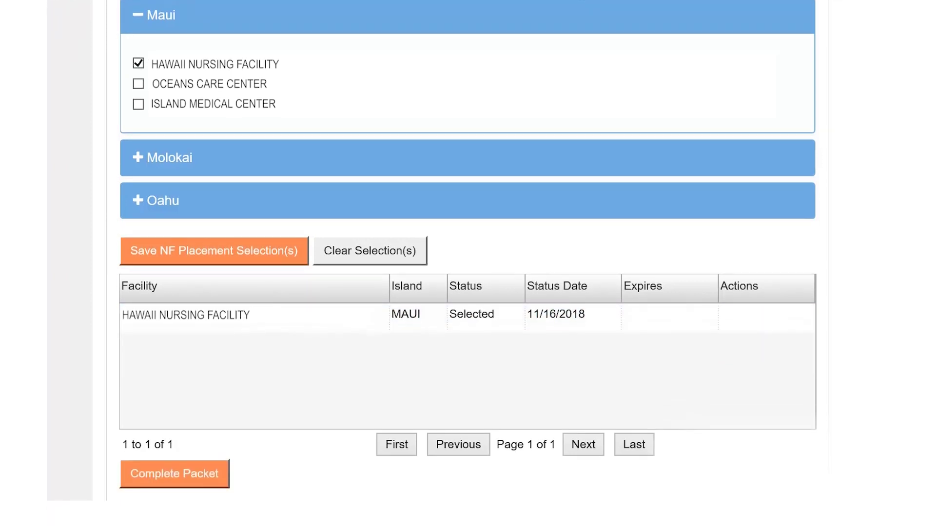
{"action": "left_click", "coordinate": [177, 477]}
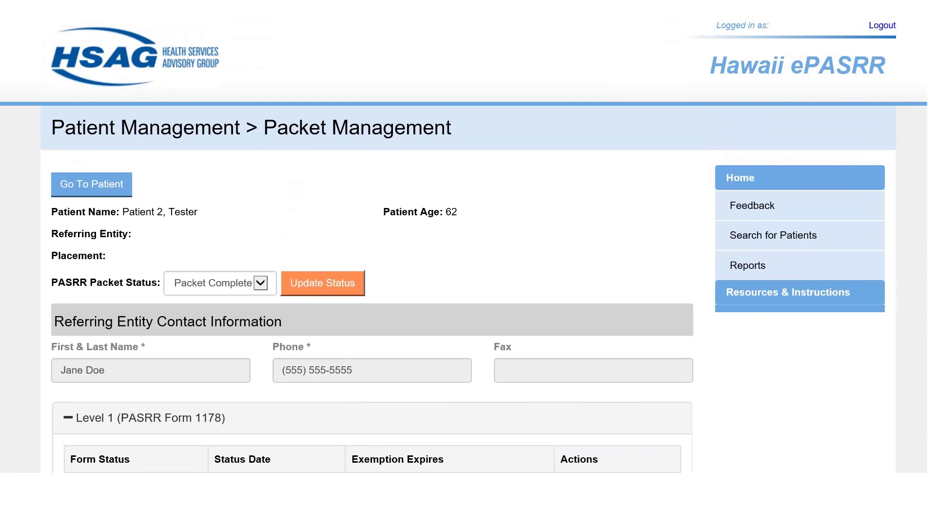